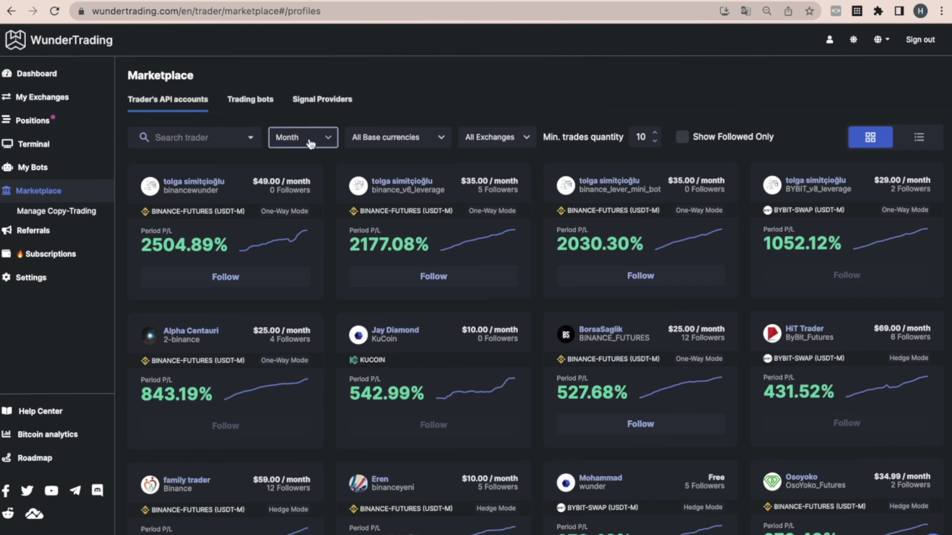
# In the Terminal, set up a BINANCE-FUTURES (USDT-M) to GATEIO-SWAP Spreads & Arbitrage Two Leg Entry order.
pyautogui.click(65, 150)
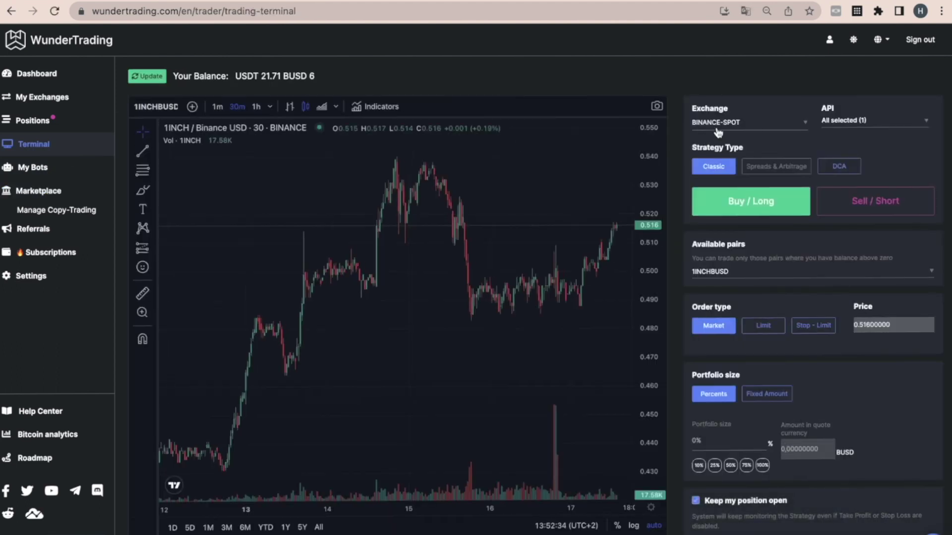
pyautogui.click(717, 125)
pyautogui.click(728, 133)
pyautogui.click(753, 165)
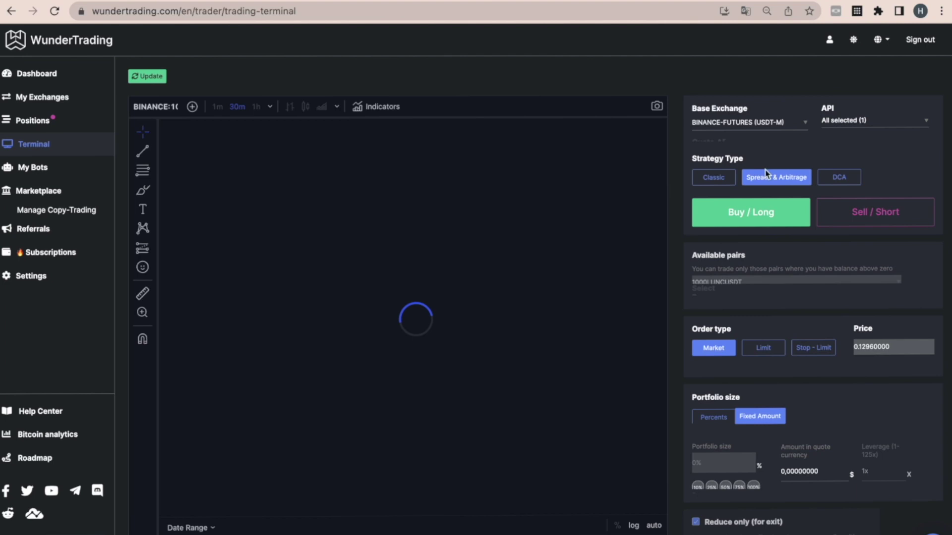
pyautogui.click(744, 169)
pyautogui.click(733, 182)
pyautogui.click(821, 456)
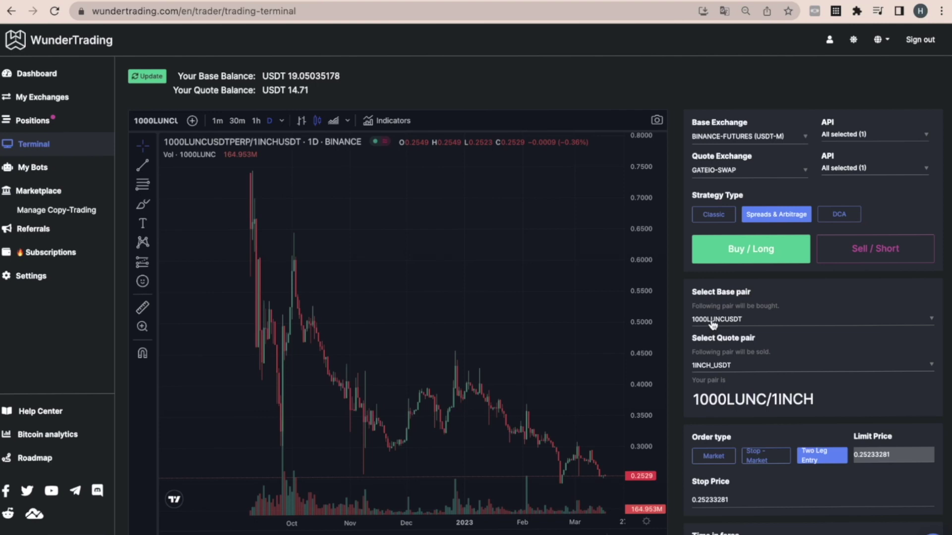
# Pair ETHUSDT with ADA_USDT and set Stop Price and time in force to 5000.
pyautogui.click(712, 319)
pyautogui.click(717, 366)
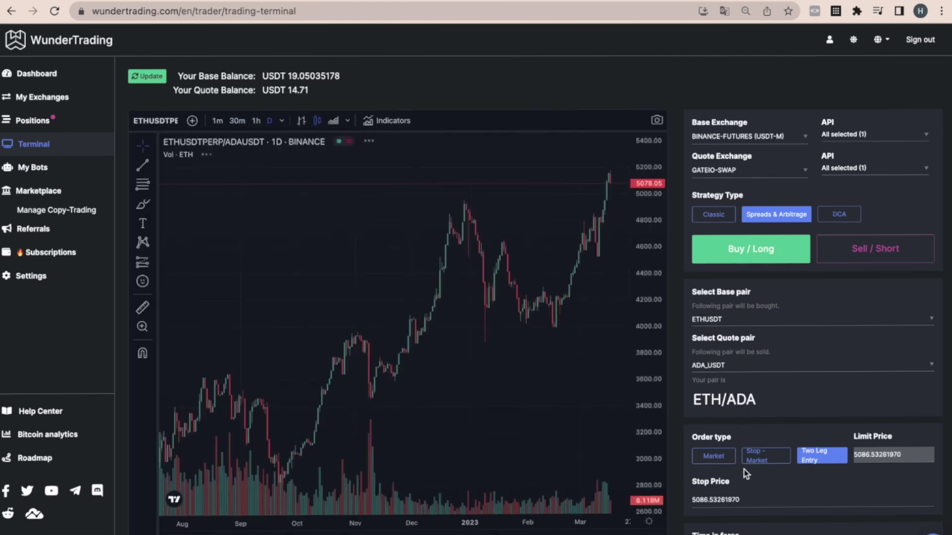
pyautogui.click(741, 500)
pyautogui.hotkey('ctrl', 'a')
pyautogui.write('5000')
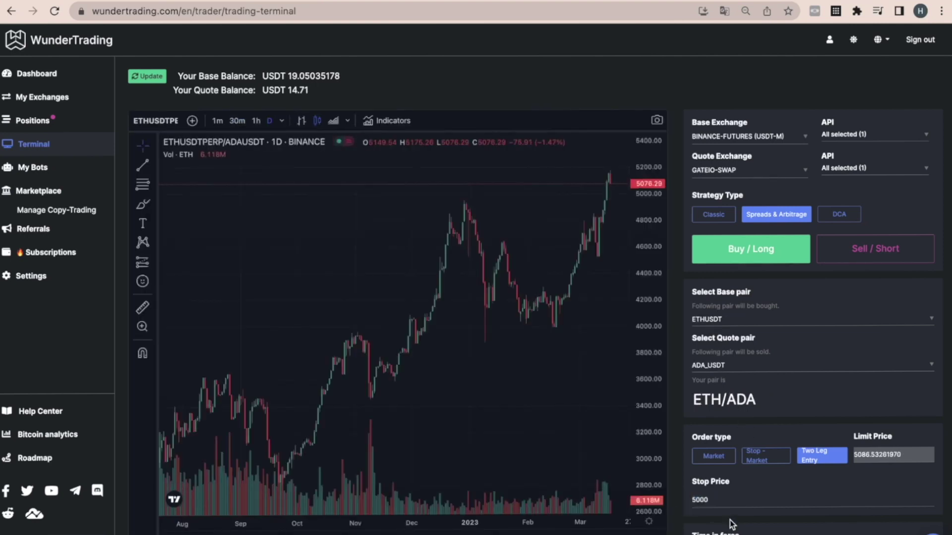
pyautogui.scroll(-3, 733, 521)
pyautogui.click(718, 474)
pyautogui.write('5000')
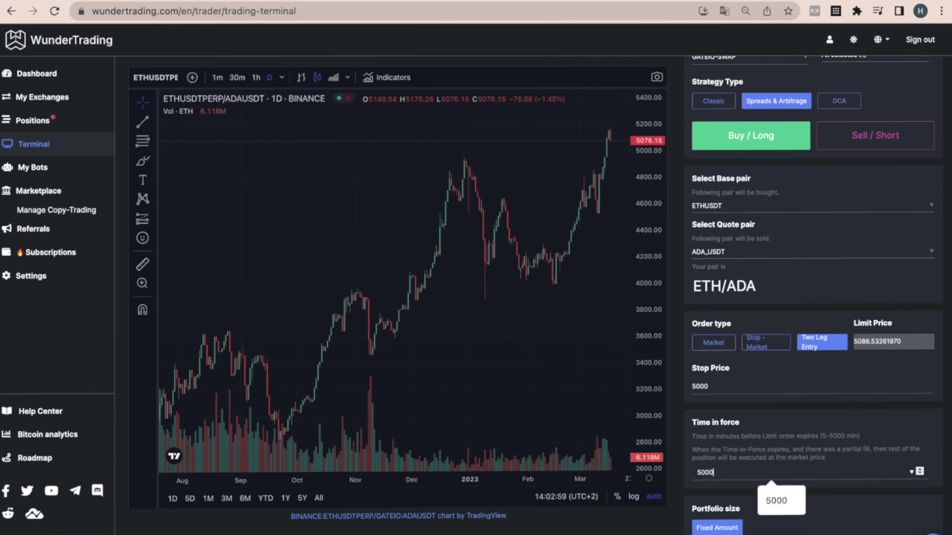
# Set the position amount to 10 $ with 5x leverage.
pyautogui.scroll(-2, 792, 516)
pyautogui.scroll(-5, 792, 517)
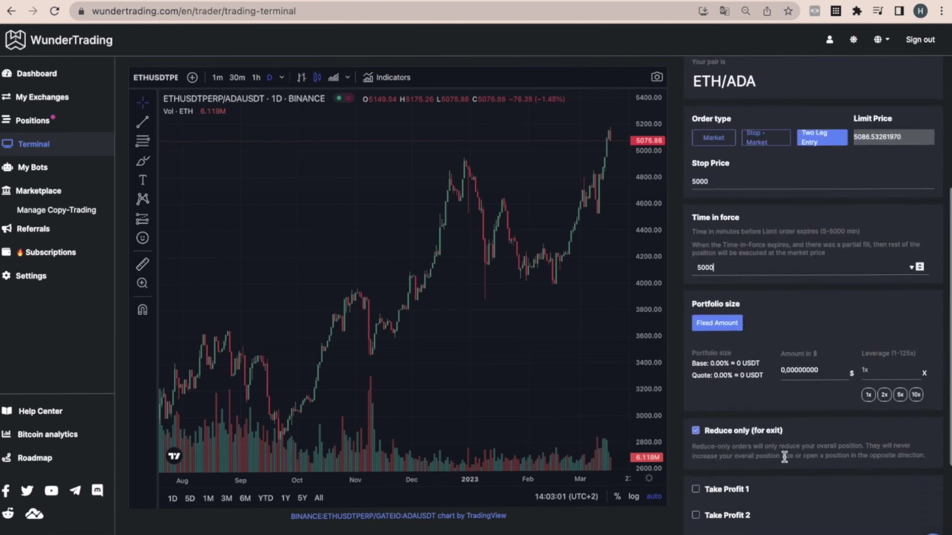
pyautogui.click(838, 212)
pyautogui.write('10')
pyautogui.click(900, 235)
pyautogui.scroll(-1, 776, 295)
# Add a 100% take profit at 1% and a 1% stop loss, then create the strategy.
pyautogui.click(724, 289)
pyautogui.click(762, 339)
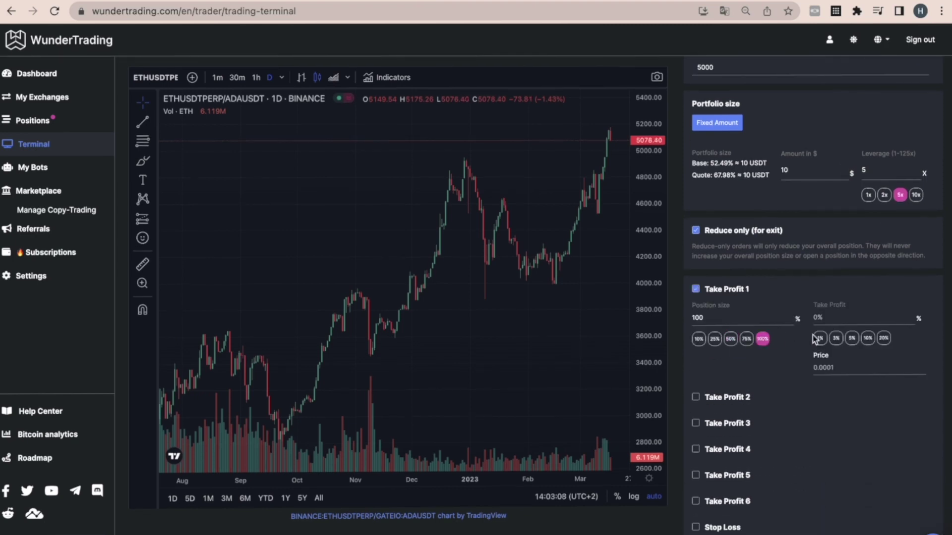
pyautogui.click(820, 339)
pyautogui.scroll(-2, 791, 355)
pyautogui.click(719, 445)
pyautogui.click(698, 495)
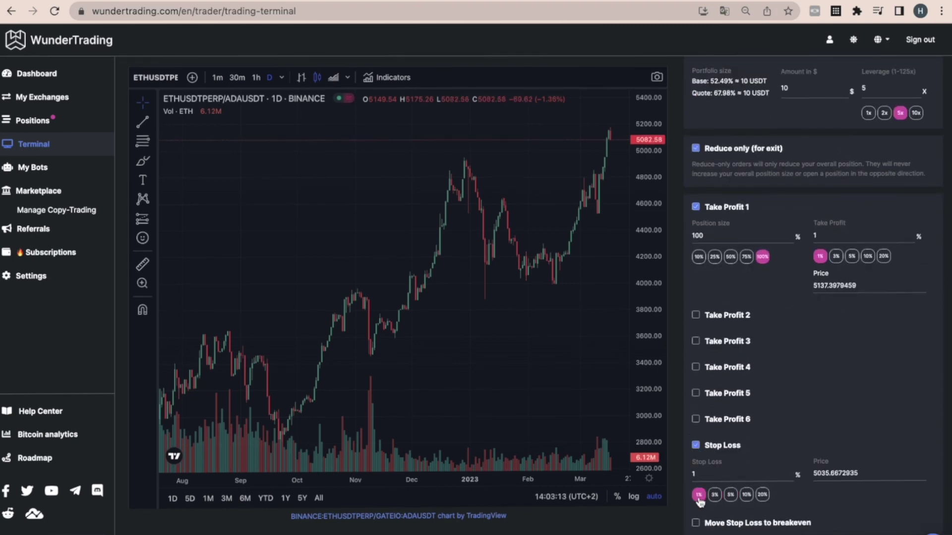
pyautogui.scroll(-1, 704, 495)
pyautogui.click(739, 523)
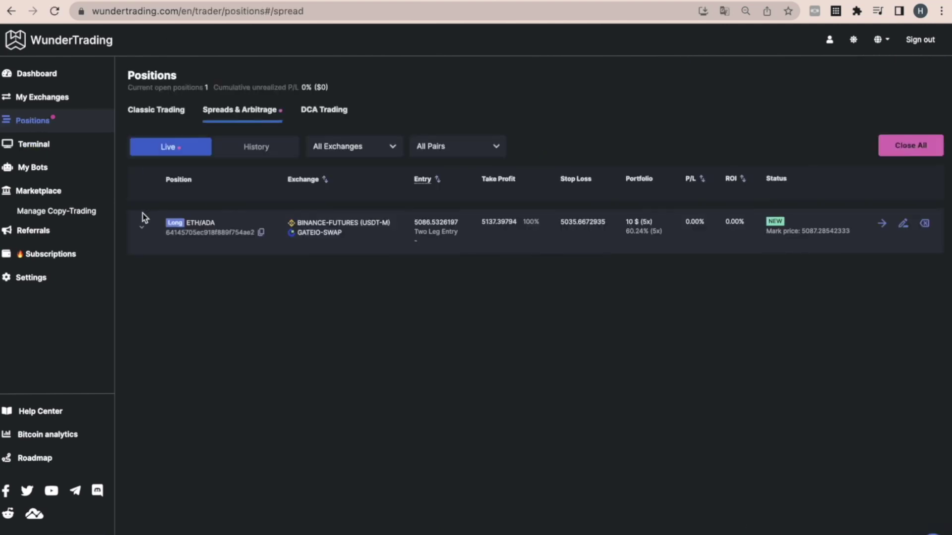
# Expand the ETH/ADA row to reveal its long ETHUSDT and short ADA_USDT legs.
pyautogui.click(142, 227)
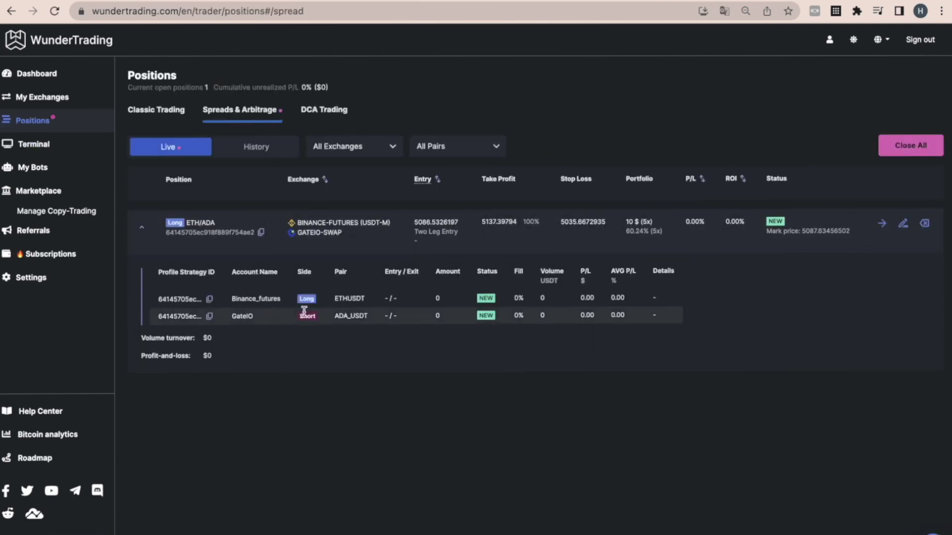